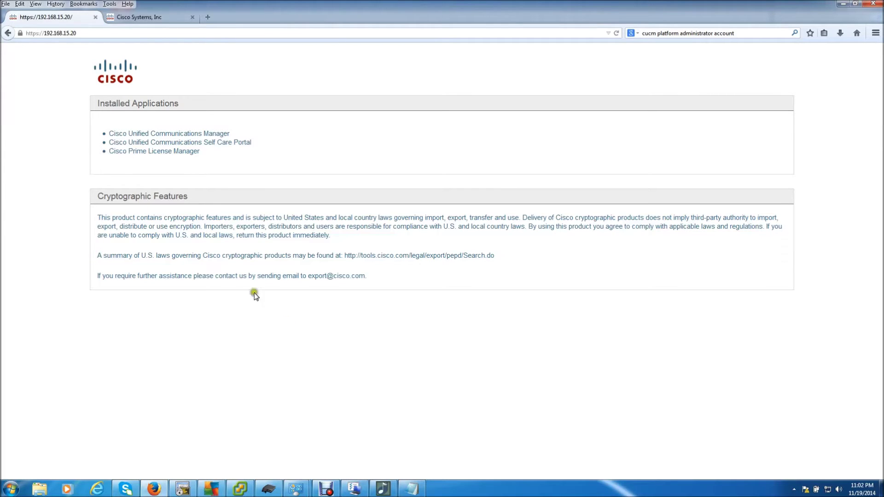
- Launch Cisco Prime License Manager from the server's Installed Applications list
left_click(170, 153)
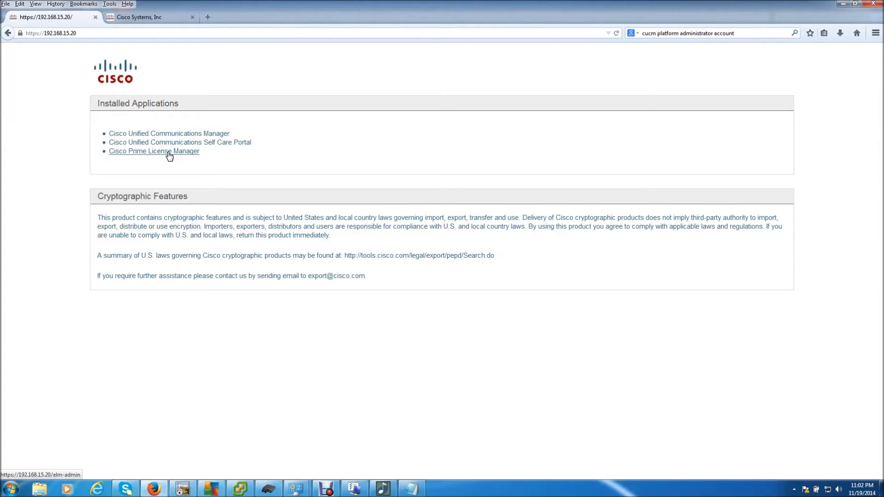
left_click(169, 155)
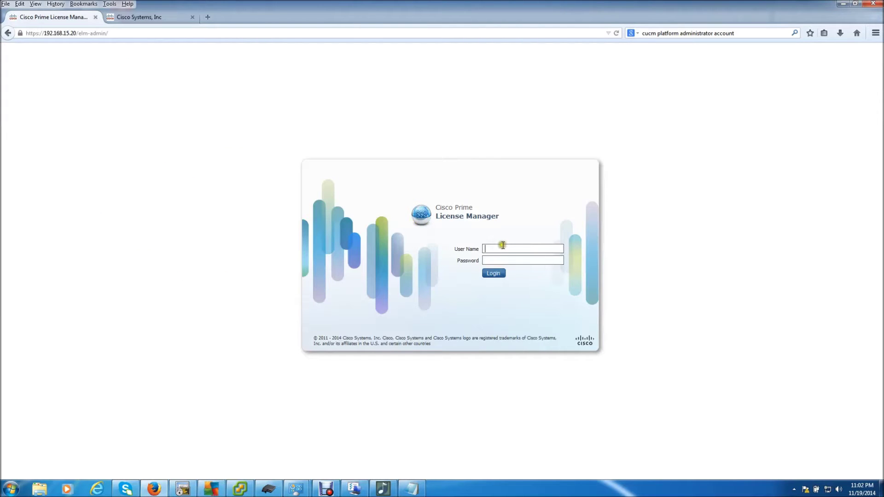
- Sign in with the saved administrator login and start adding a product instance
left_click(502, 248)
left_click(505, 266)
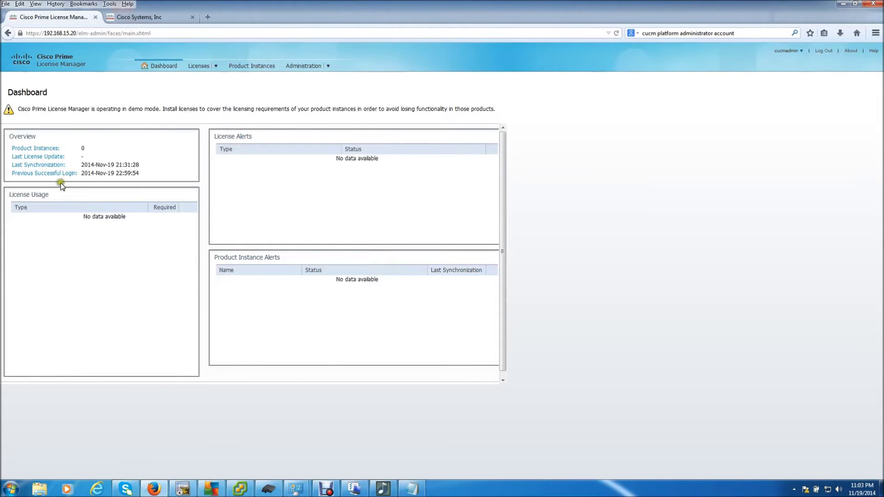
left_click(40, 150)
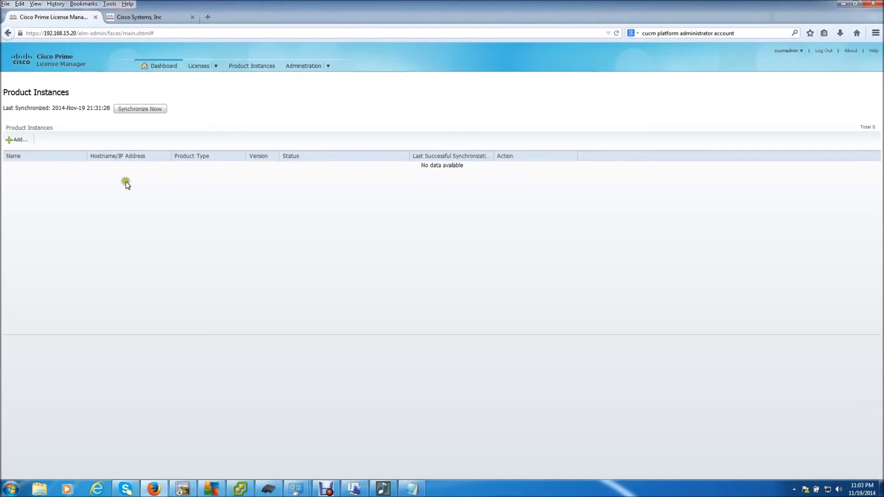
left_click(17, 137)
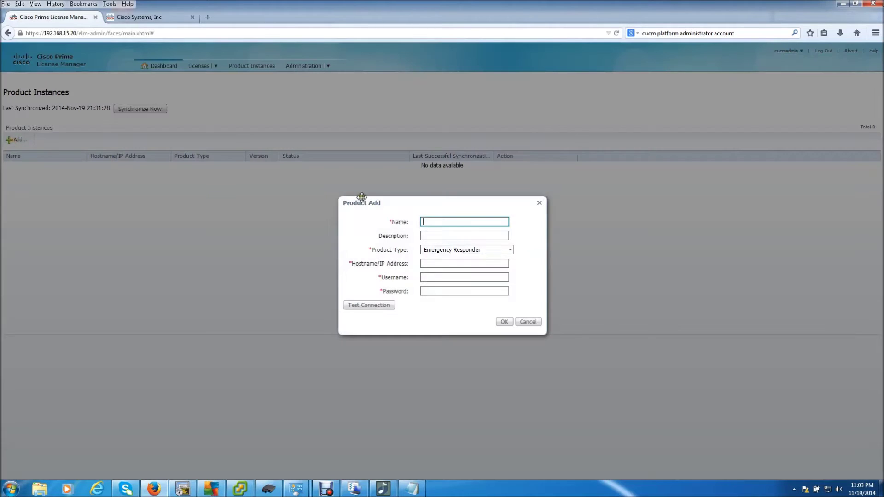
- Enter instance name Pub, type Unified CM, IP 192.168.15.20, username admin and its password
left_click(440, 222)
type("Pub")
left_click(455, 250)
left_click(453, 268)
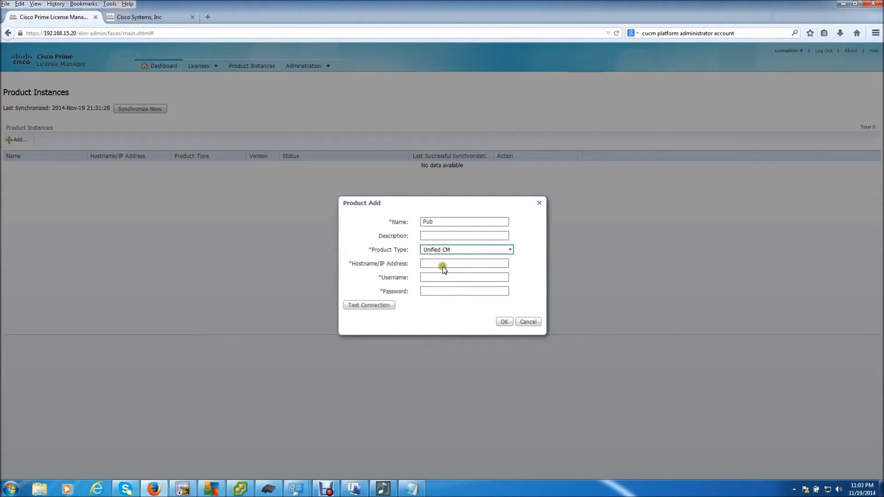
left_click(442, 264)
type("192")
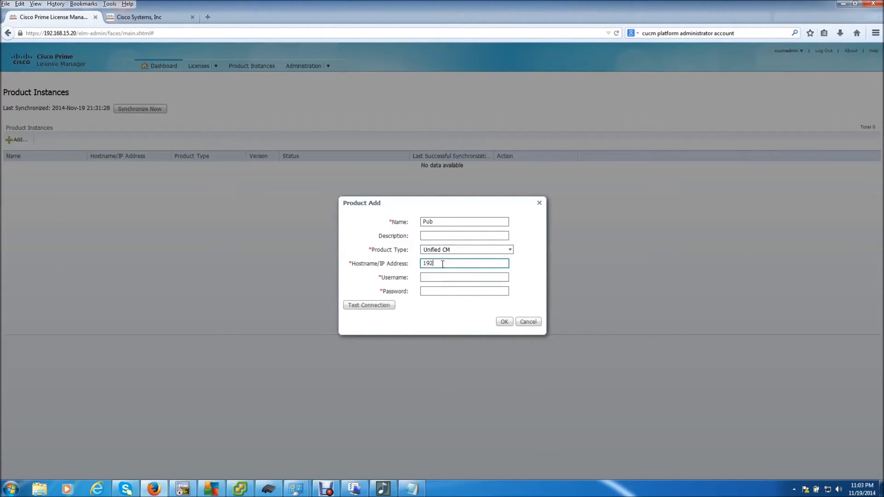
type(".168.15.20")
left_click(449, 277)
type("admin")
key("Tab")
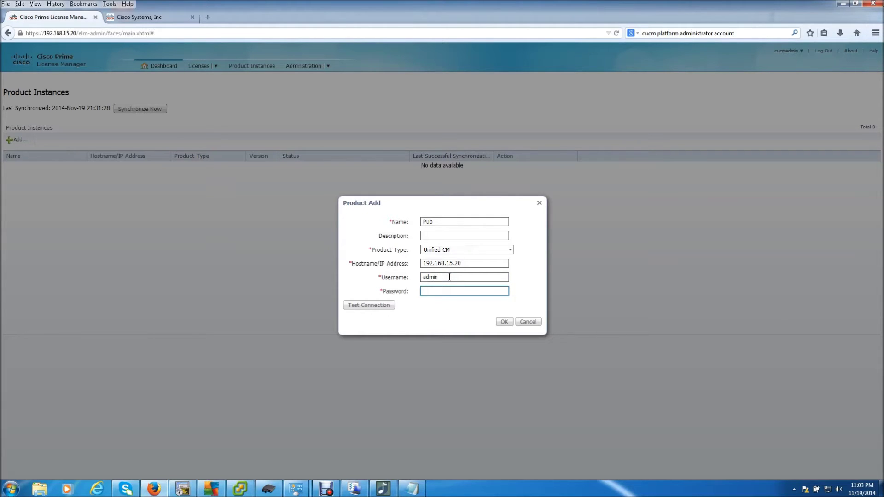
type("cisco123")
- Test the connection successfully and save the Pub product instance
left_click(369, 308)
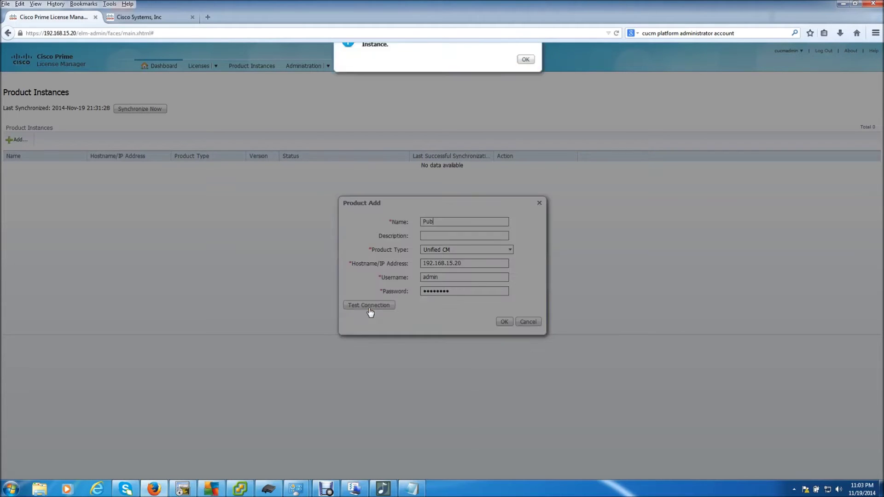
left_click(526, 77)
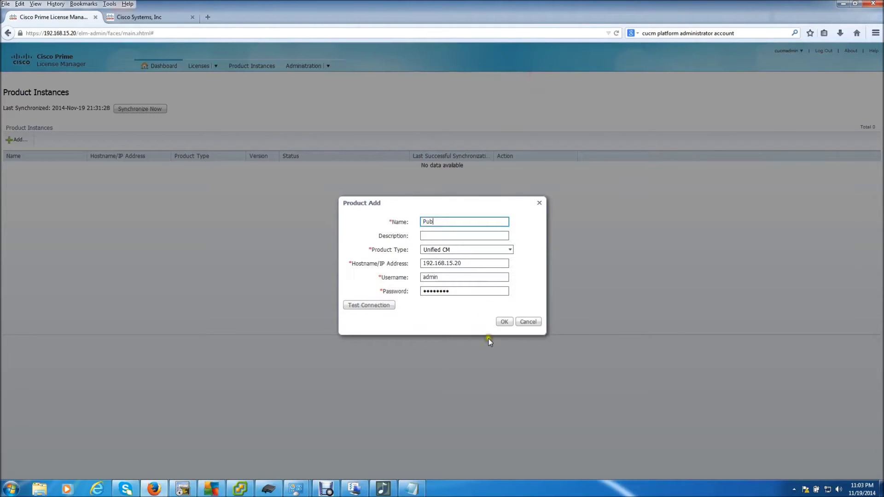
left_click(503, 322)
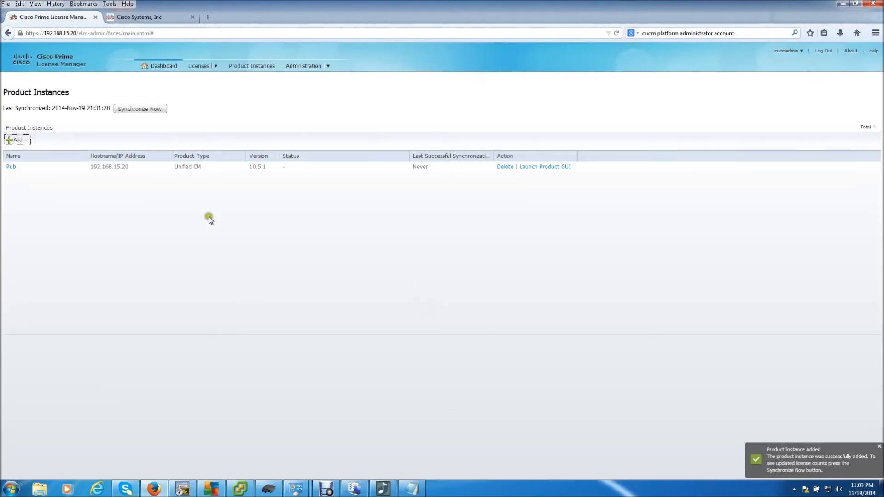
left_click(18, 139)
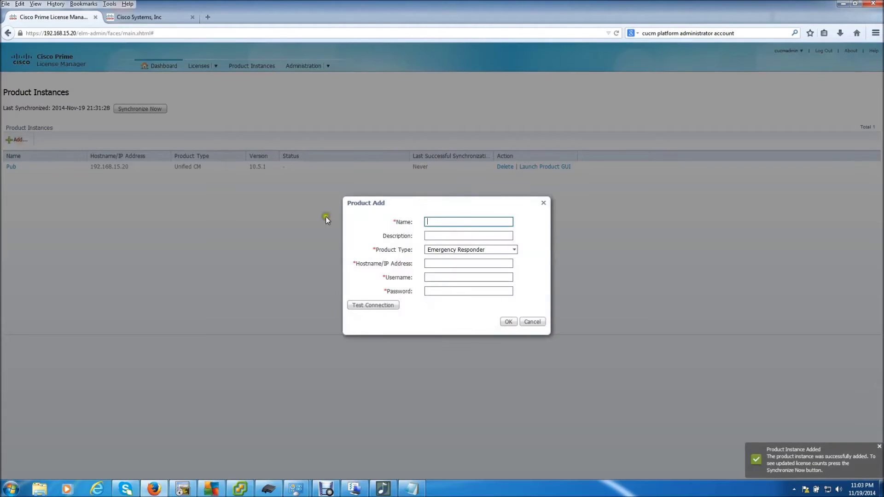
- Add instance Unity as Unity Connection at 192.168.15.22 with username admin and its password
left_click(458, 222)
type("Unity")
left_click(449, 250)
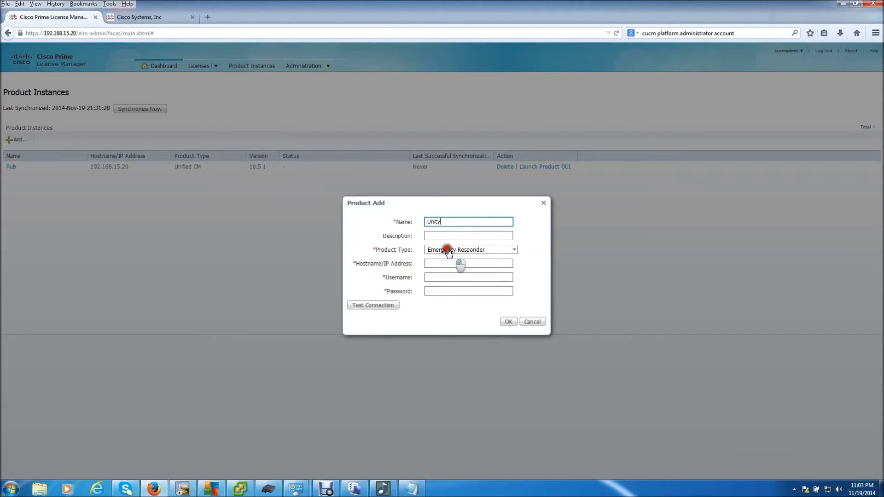
left_click(447, 277)
left_click(440, 263)
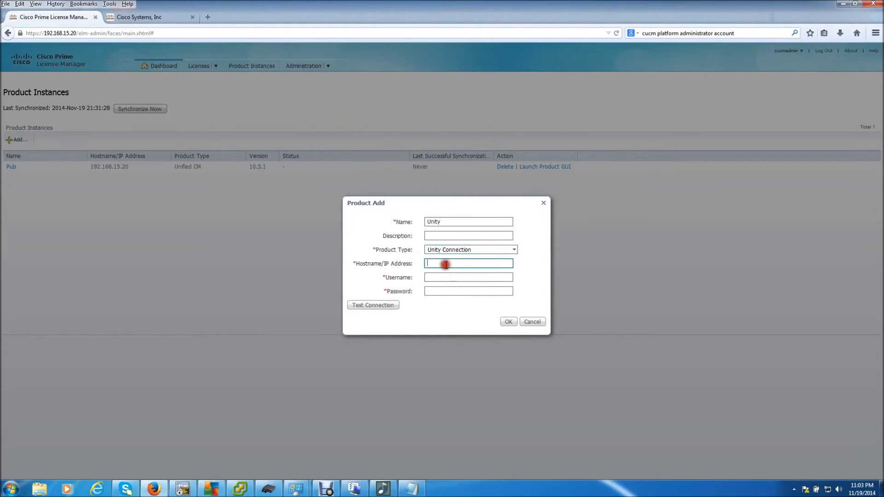
type("192.168.15.22")
left_click(447, 277)
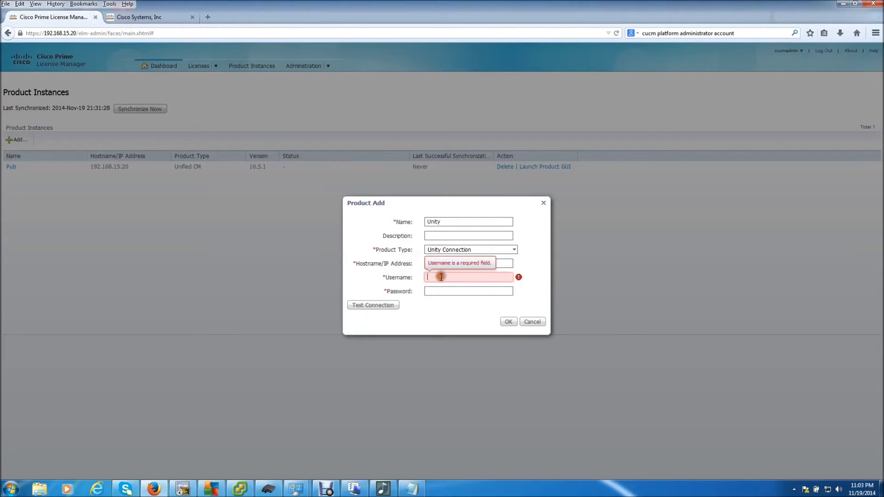
type("admin")
key("Tab")
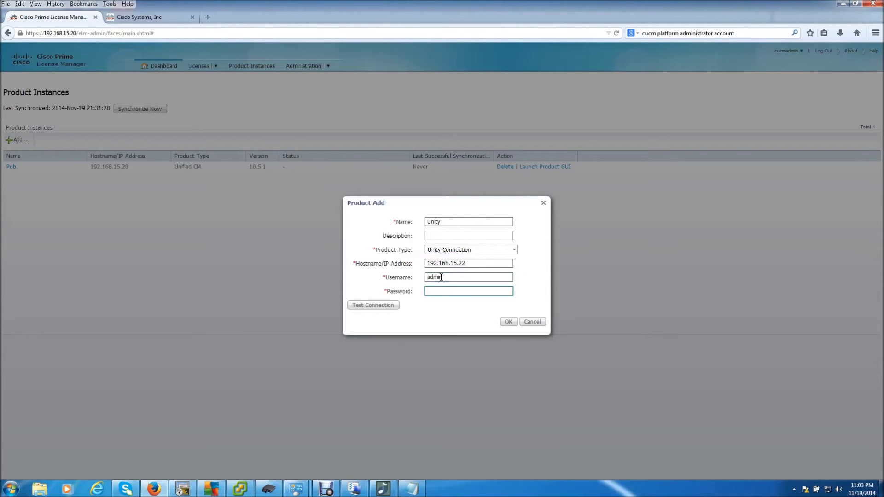
type("••••••••")
left_click(509, 322)
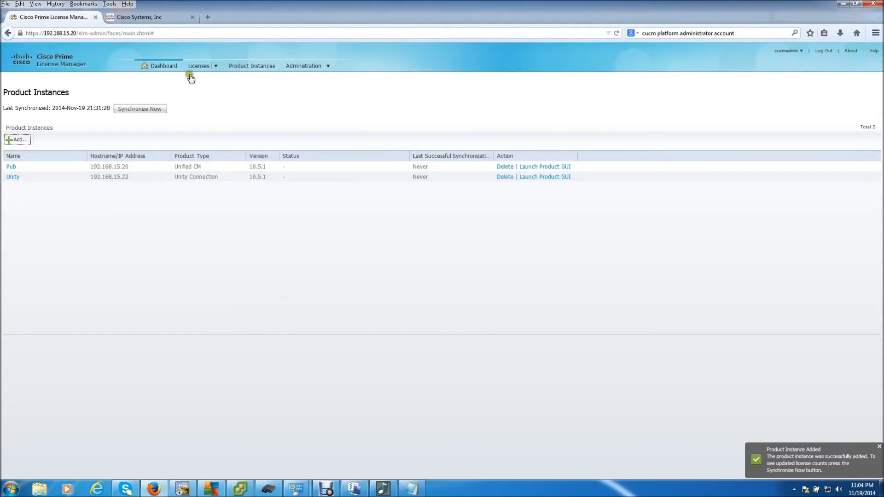
- Generate a license request from Other Fulfillment Options on the License Fulfillment page
mouse_move(193, 69)
left_click(203, 108)
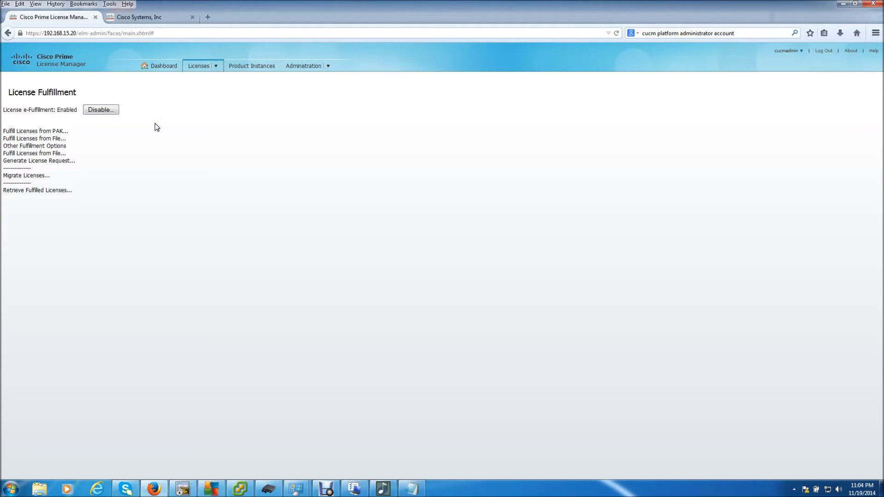
left_click(115, 147)
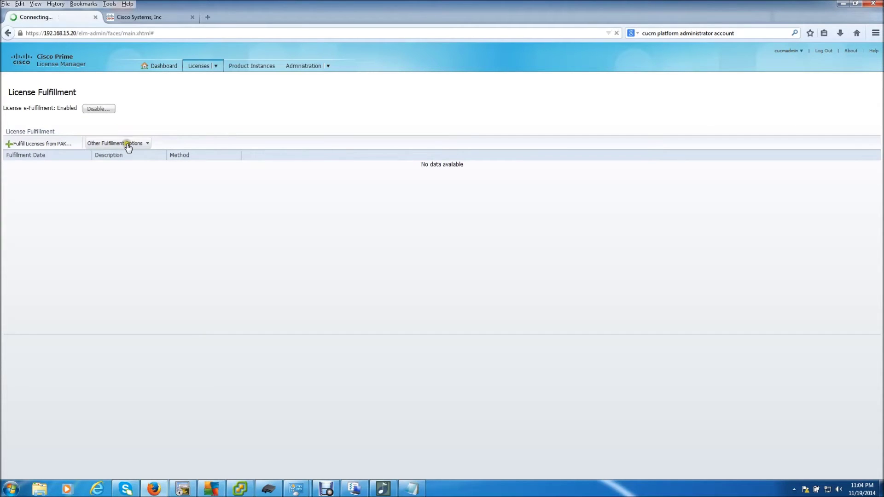
left_click(115, 144)
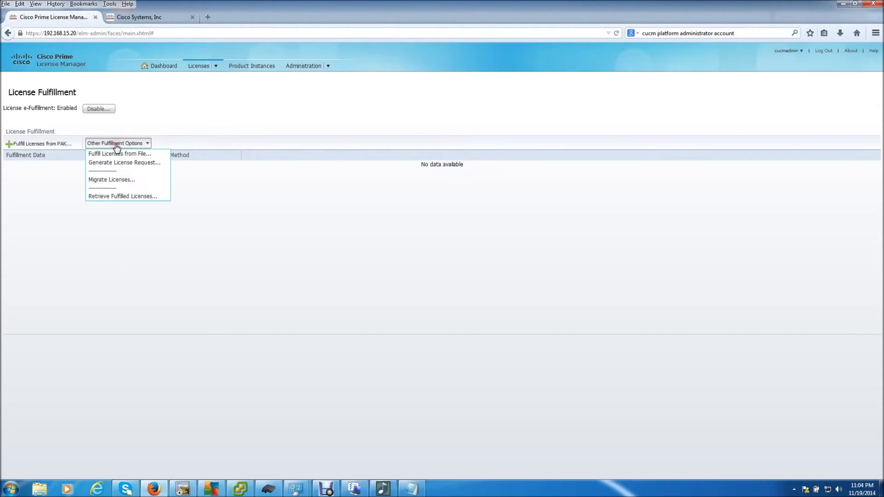
left_click(143, 167)
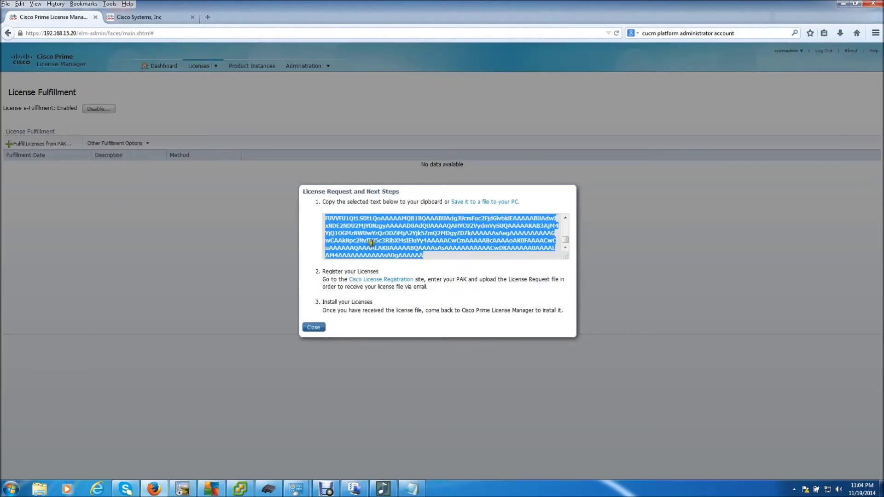
- Copy the license request text into Notepad and switch to the cisco.com tab
right_click(369, 241)
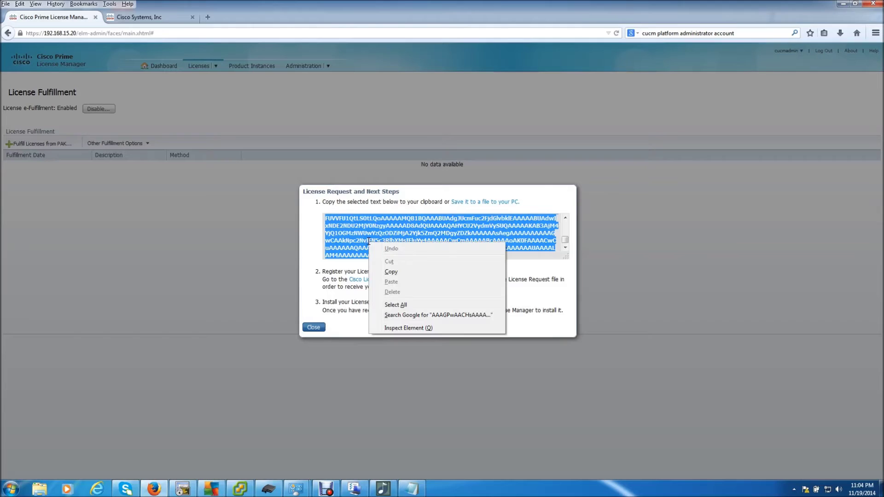
left_click(388, 273)
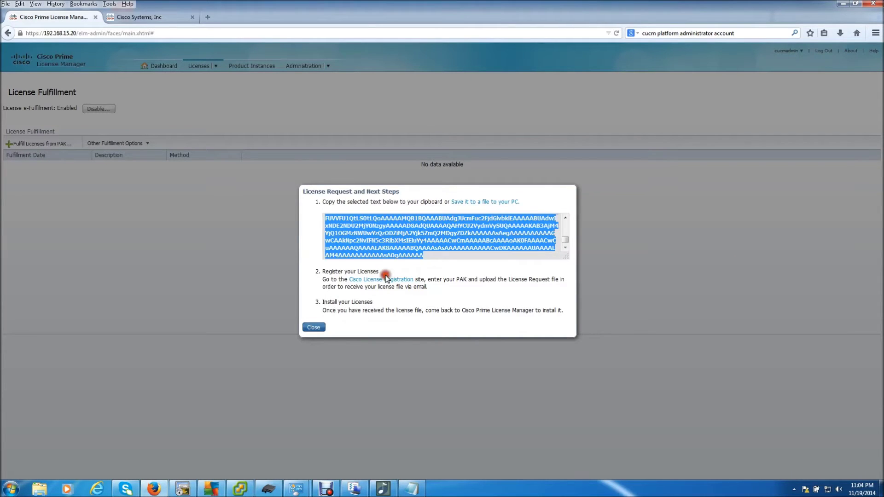
left_click(412, 488)
right_click(374, 197)
left_click(414, 237)
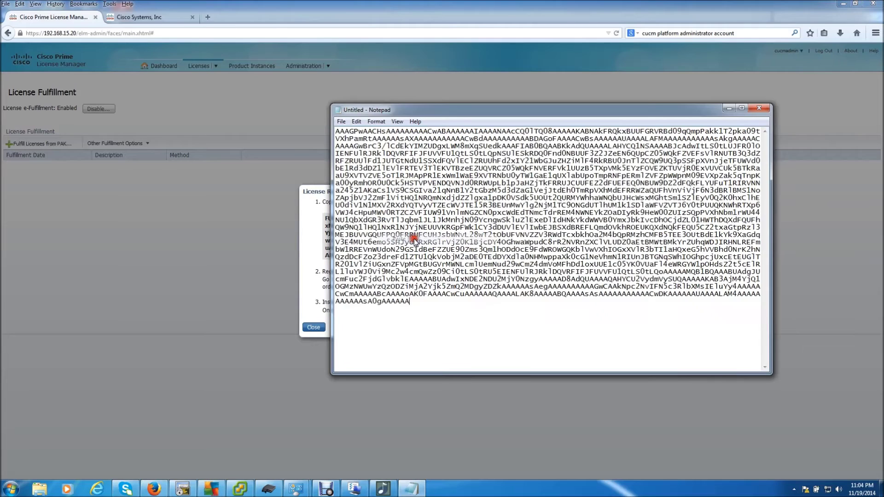
left_click(255, 329)
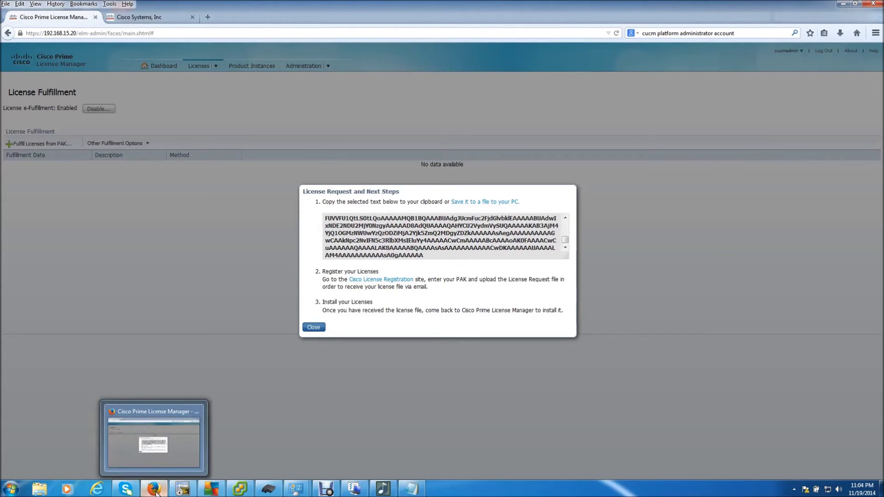
left_click(133, 18)
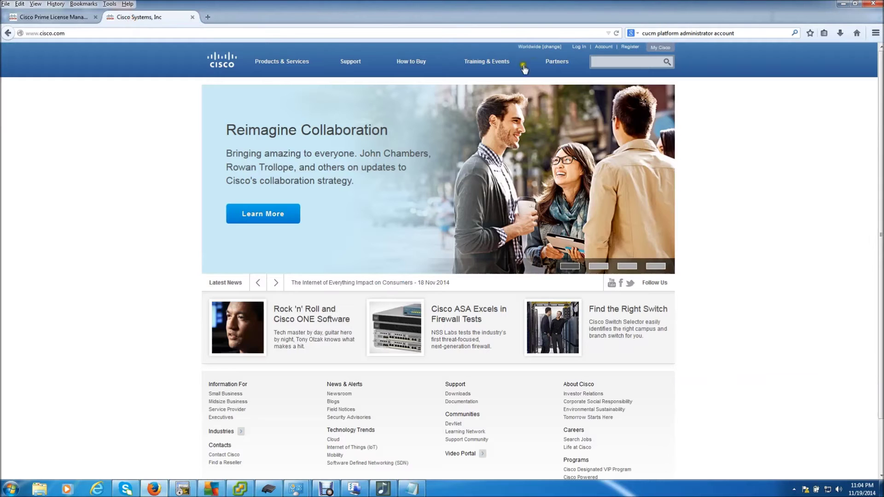
- Open the License Administration Portal in a new tab, keeping cisco.com in front
mouse_move(534, 64)
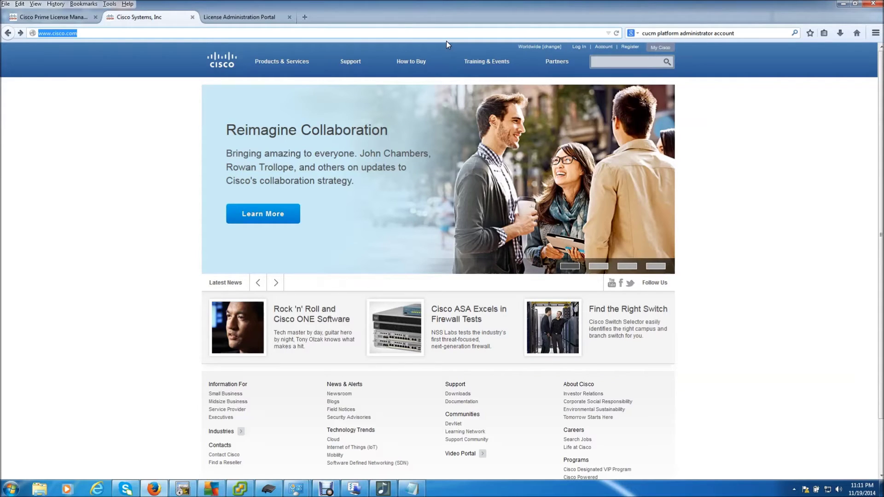
- In the License Administration Portal, choose Get Other Licenses > Demo and Evaluation
left_click(247, 21)
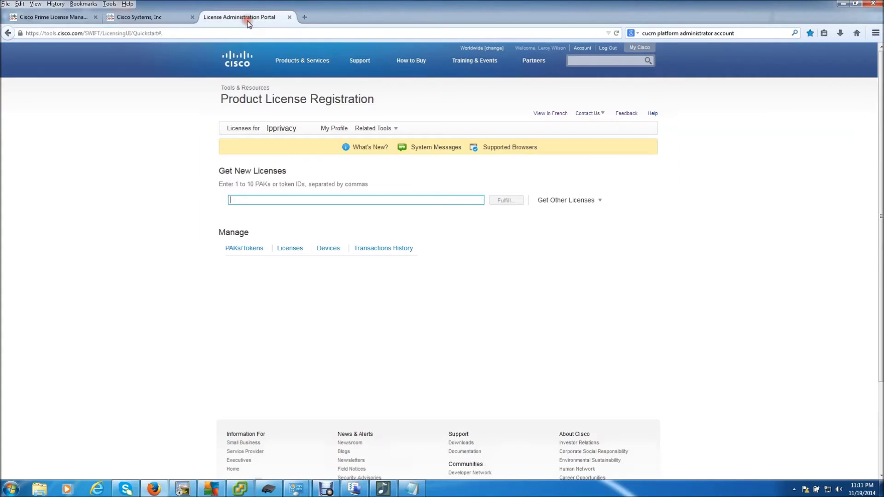
left_click(98, 33)
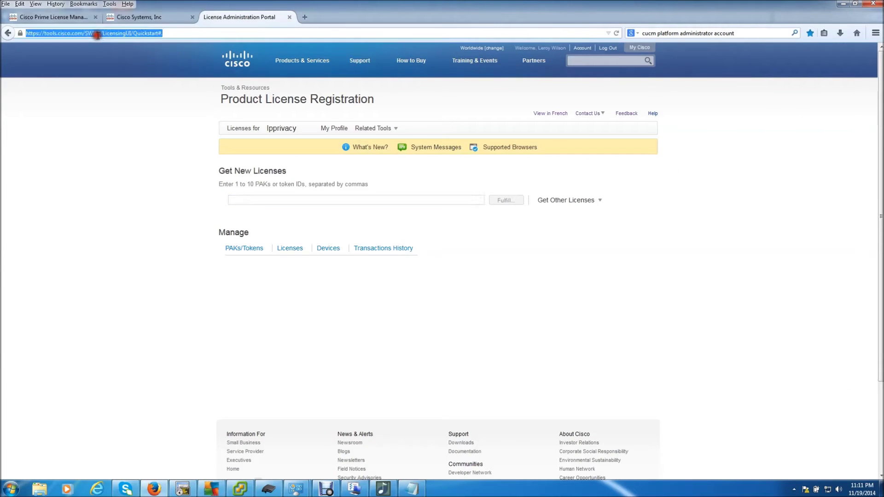
left_click(185, 33)
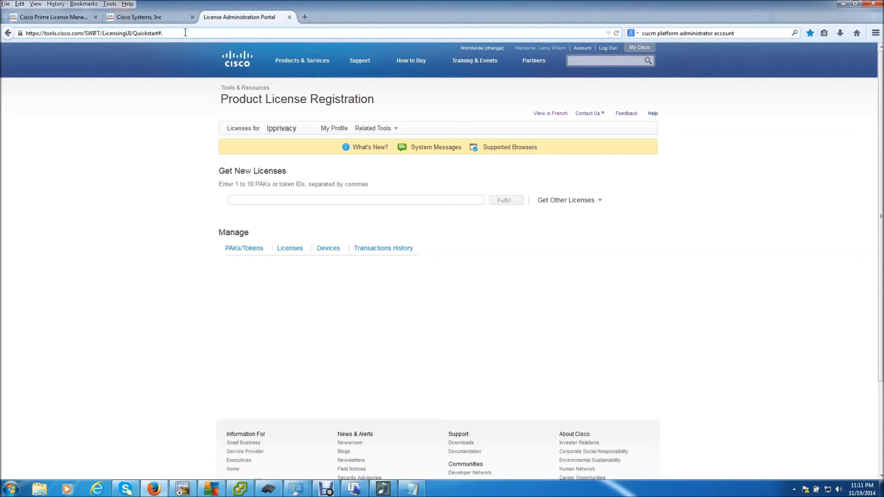
left_click(560, 207)
left_click(560, 202)
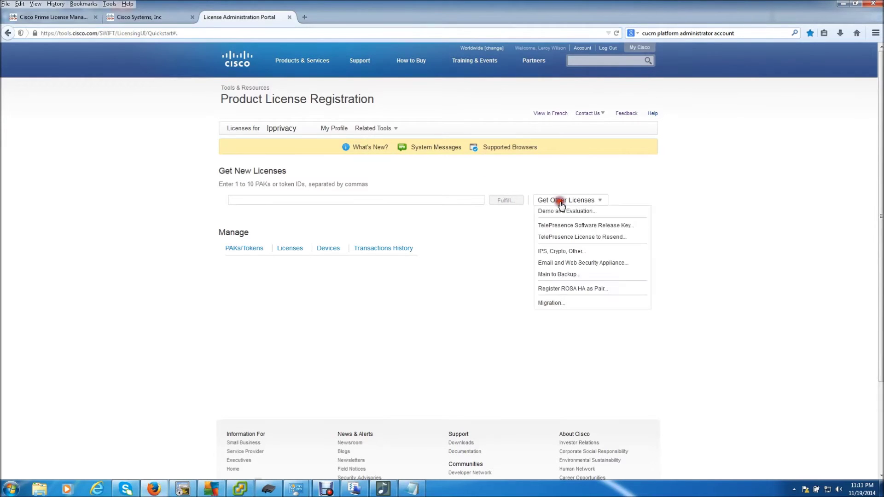
left_click(588, 213)
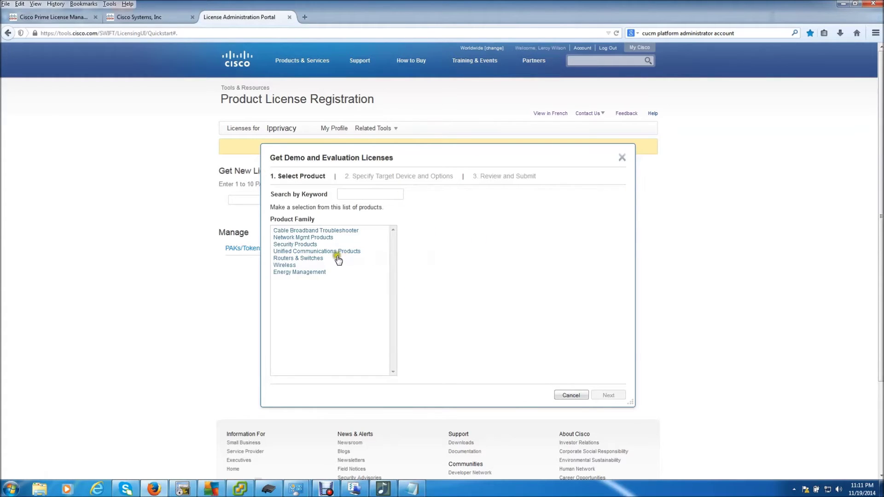
- Pick the Unified Communications Demo License 9.x and later, then select Version 10.x
left_click(337, 252)
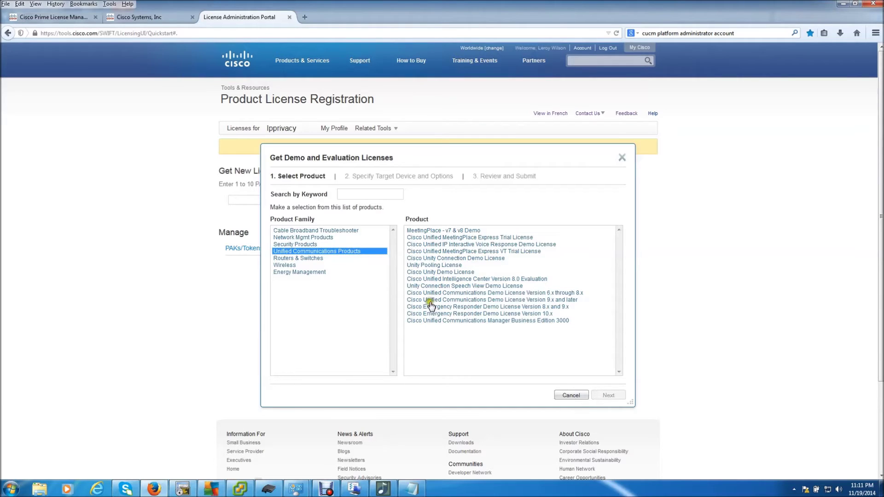
left_click(483, 300)
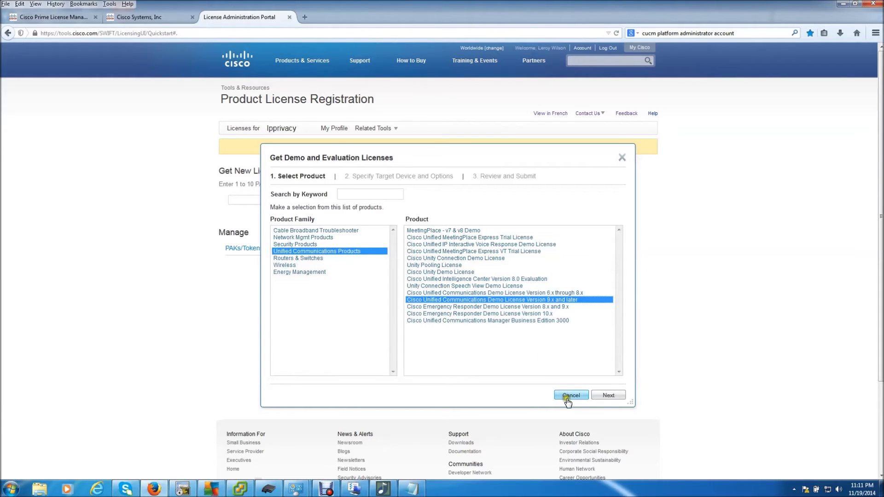
left_click(609, 396)
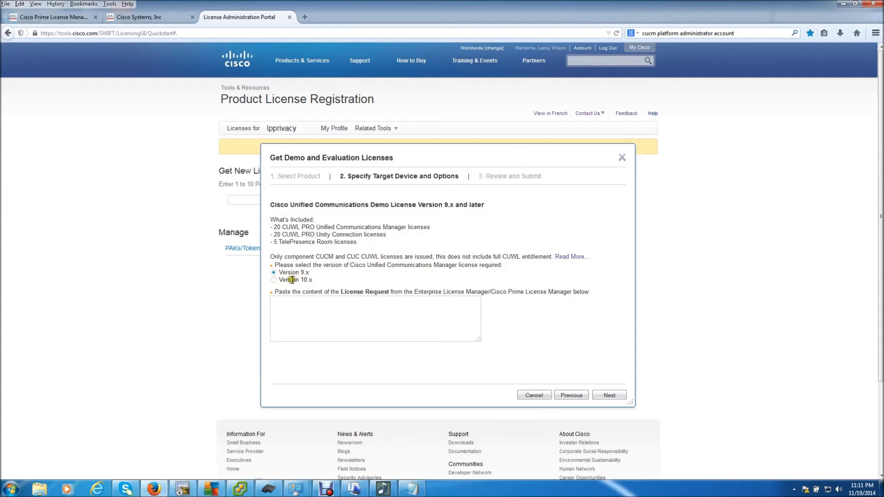
left_click(277, 286)
left_click(273, 281)
left_click(411, 488)
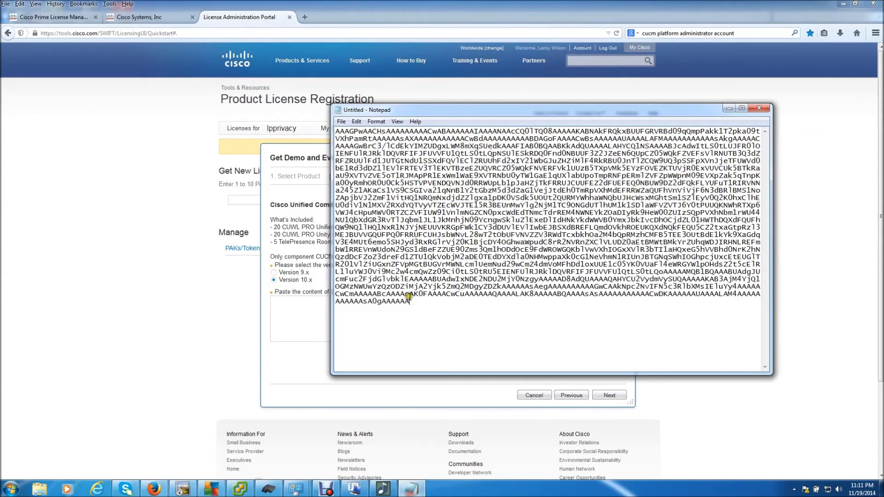
- Paste into the License Request box and delete the wrongly pasted web address
left_click(316, 316)
right_click(316, 316)
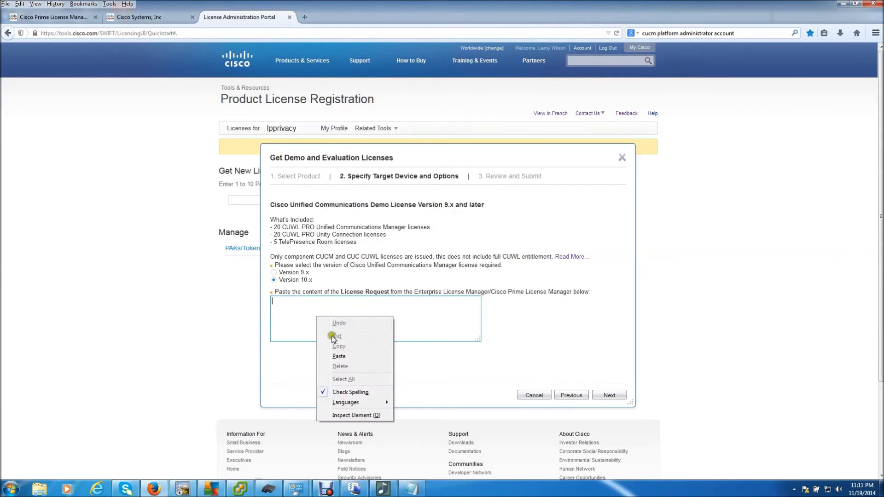
left_click(339, 358)
left_click_drag(347, 302, 244, 304)
left_click_drag(361, 306, 229, 293)
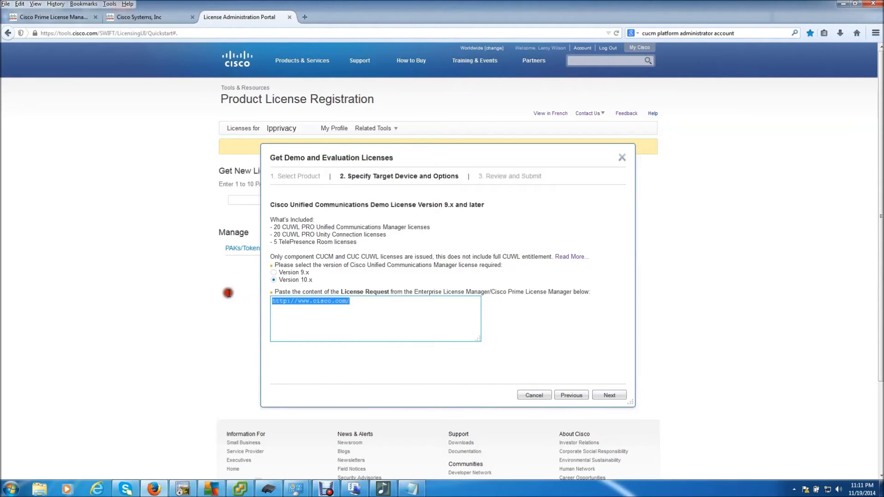
key("Delete")
- Copy the full request text from Notepad, paste it into the License Request box, and continue
left_click(412, 488)
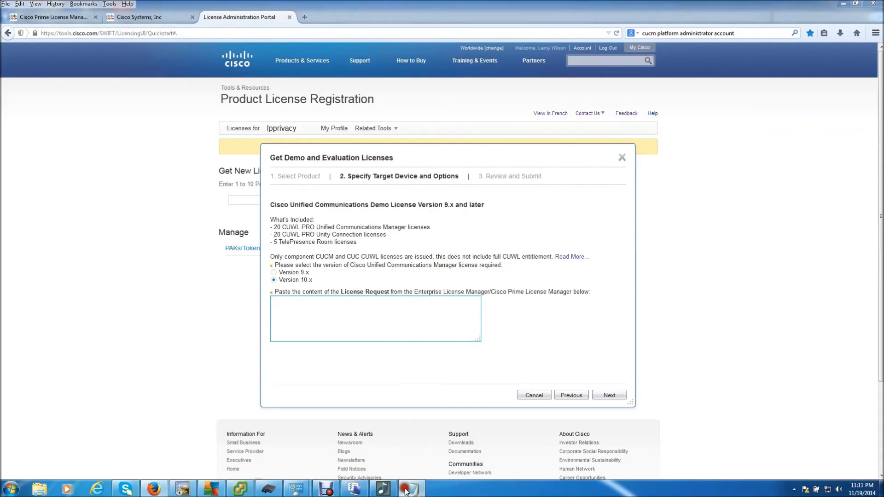
left_click_drag(410, 301, 340, 134)
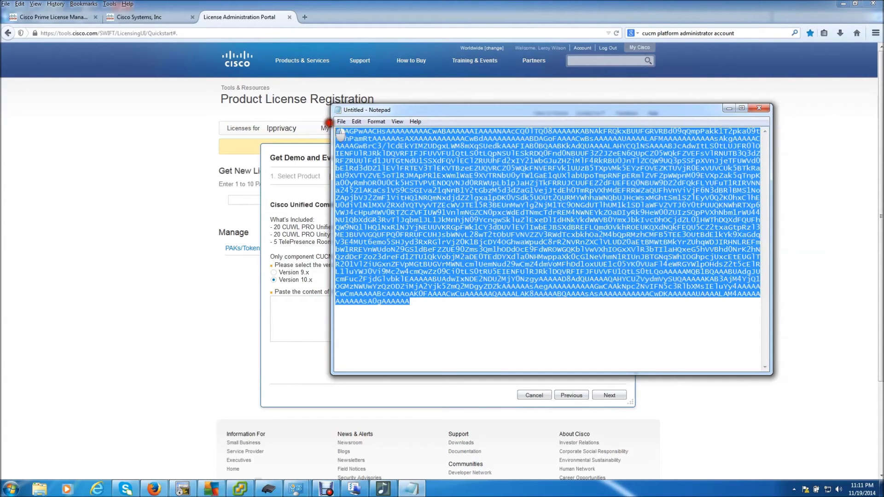
right_click(376, 156)
left_click(398, 188)
left_click(307, 314)
right_click(307, 313)
left_click(329, 353)
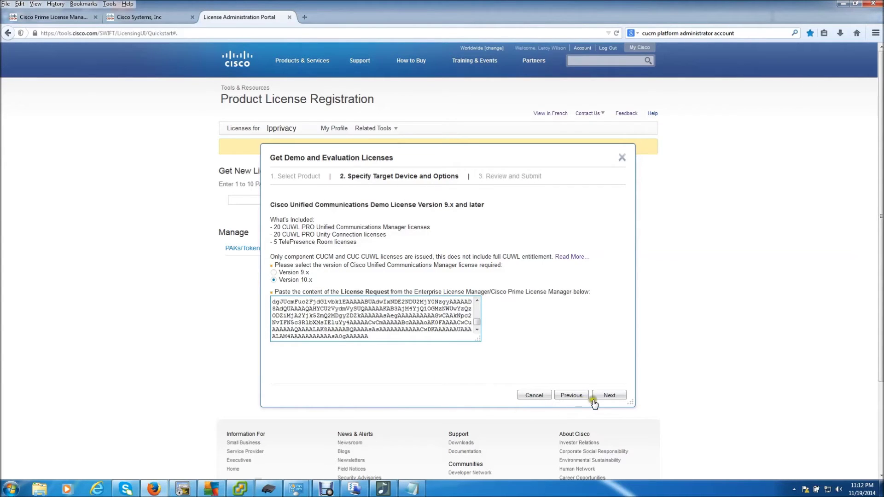
left_click(607, 396)
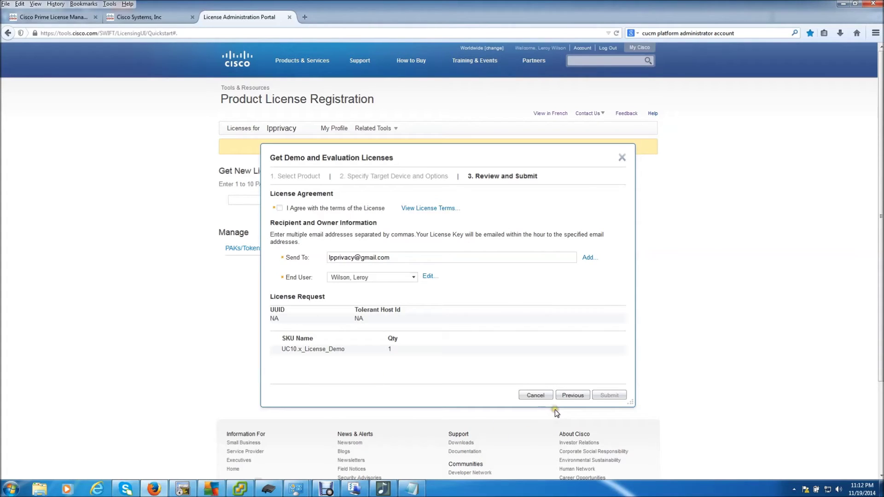
- Agree to the license terms and submit the UC10.x_License_Demo request
left_click(281, 207)
left_click(605, 397)
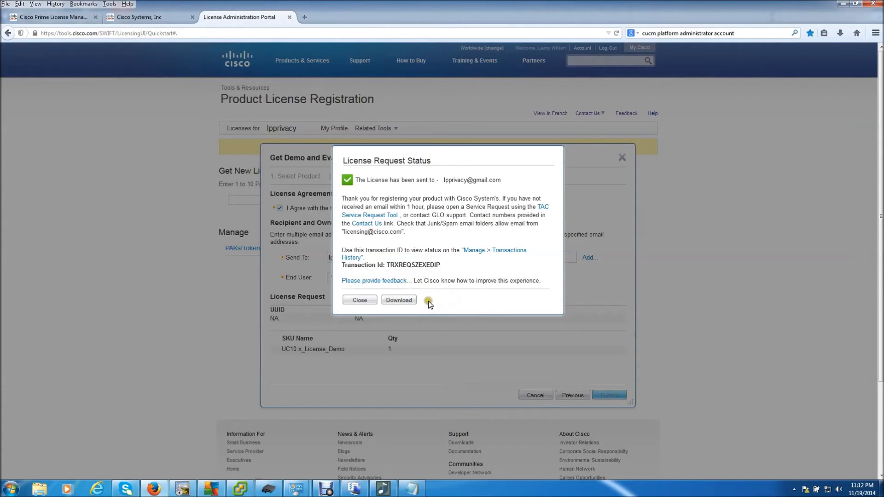
- Save the demo license .bin file, confirm it downloaded, and close the request dialog
left_click(395, 300)
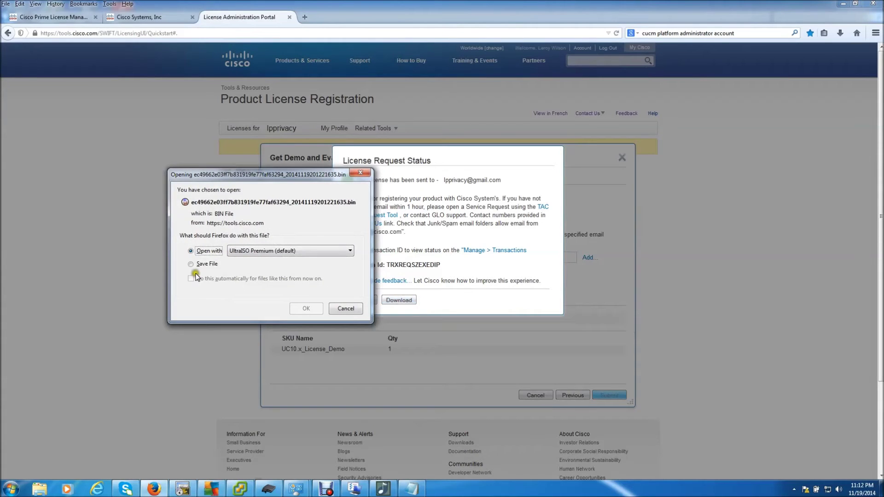
left_click(206, 264)
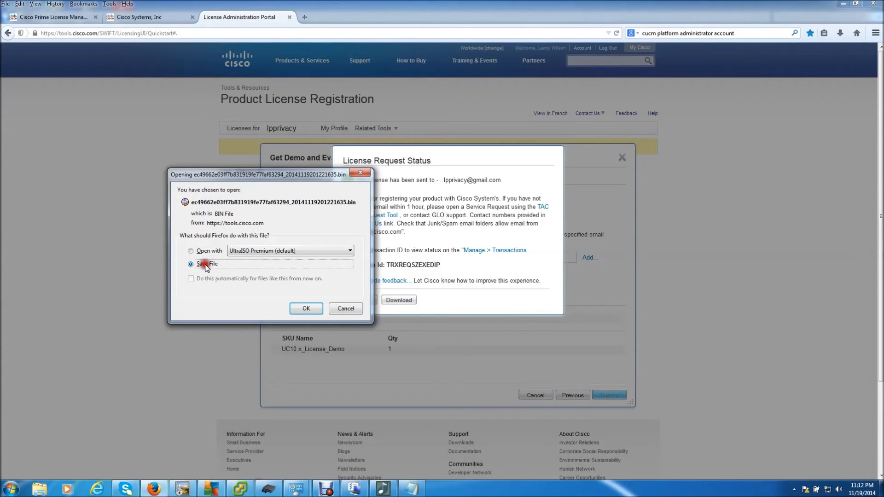
left_click(304, 309)
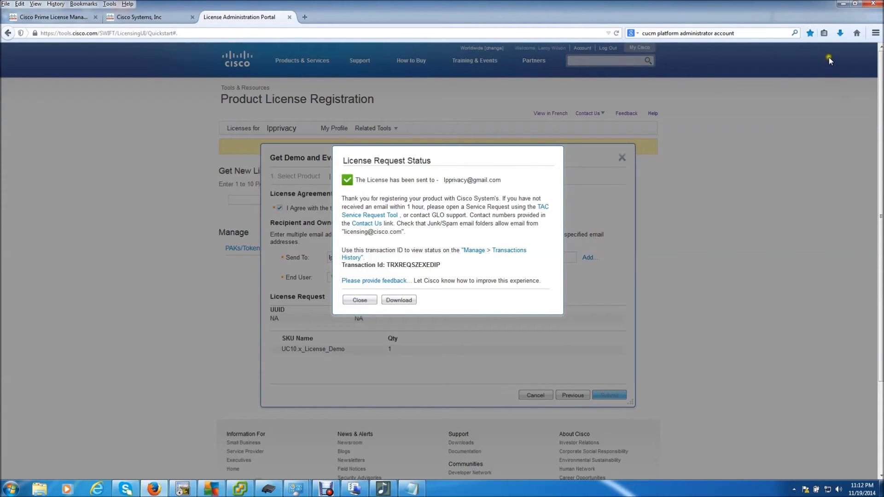
left_click(837, 36)
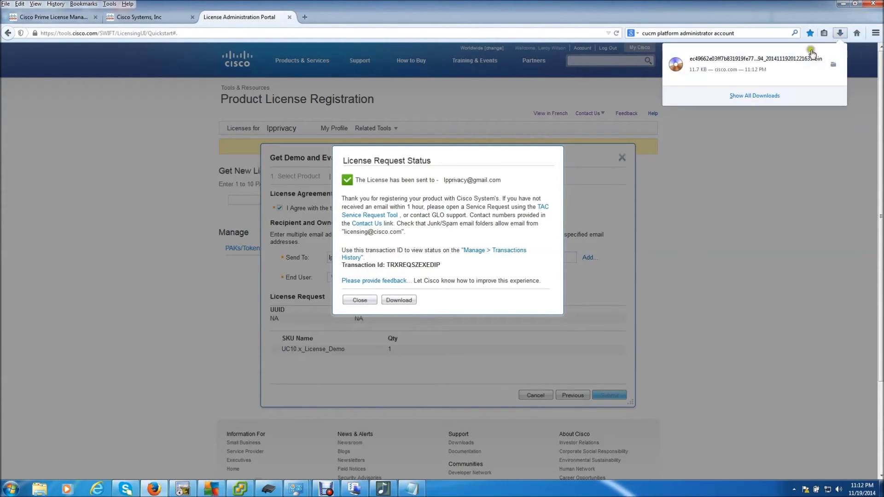
left_click(747, 128)
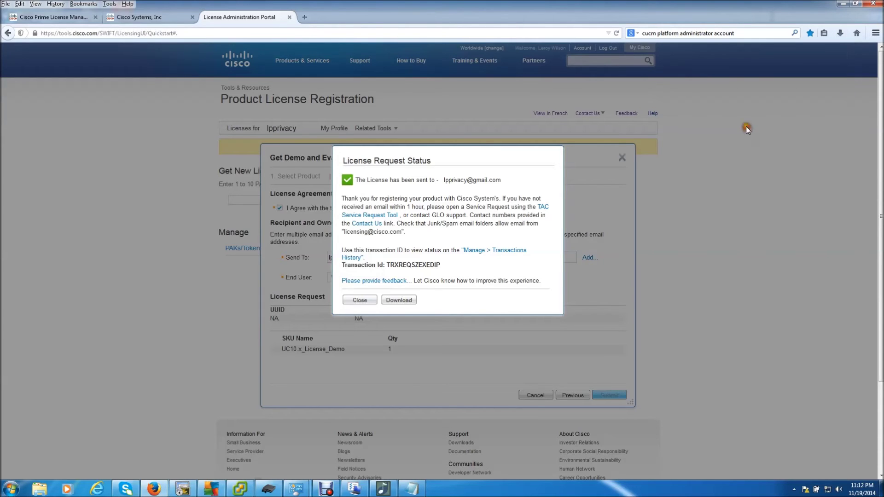
left_click(353, 299)
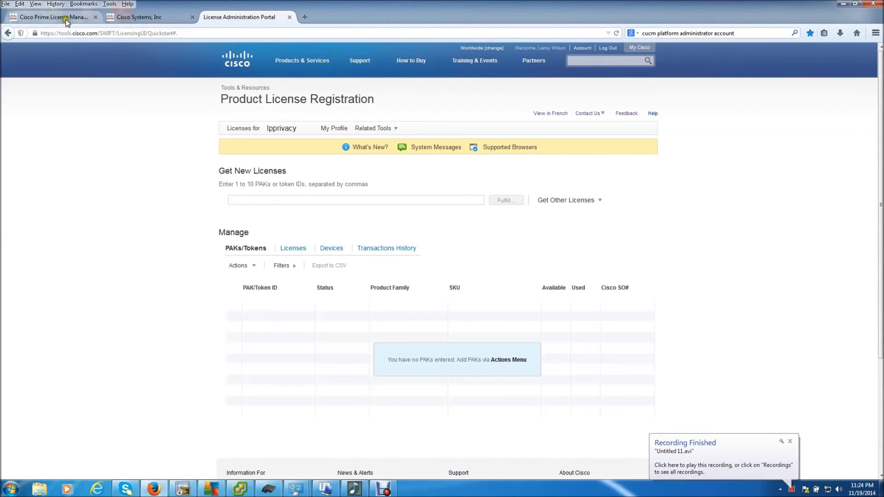
- In Prime License Manager, install the downloaded .bin license from the 01 CUCM LIC folder using Fulfill Licenses from File
left_click(66, 19)
left_click(313, 327)
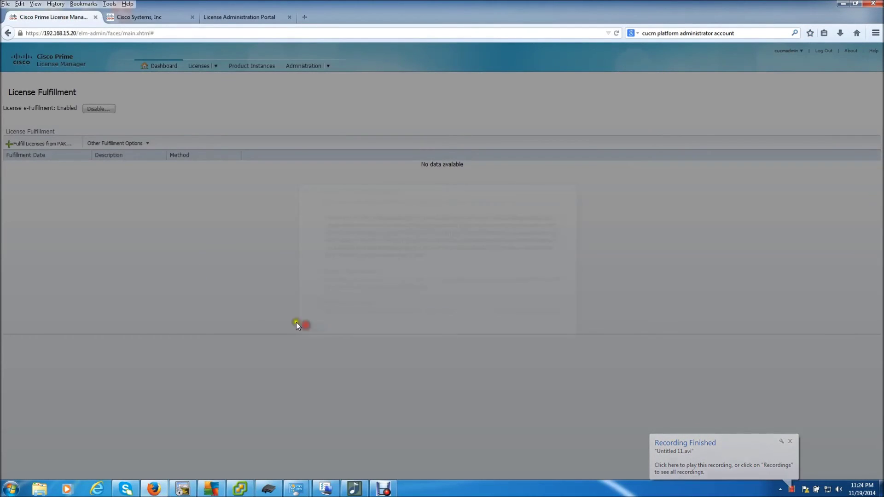
left_click(119, 144)
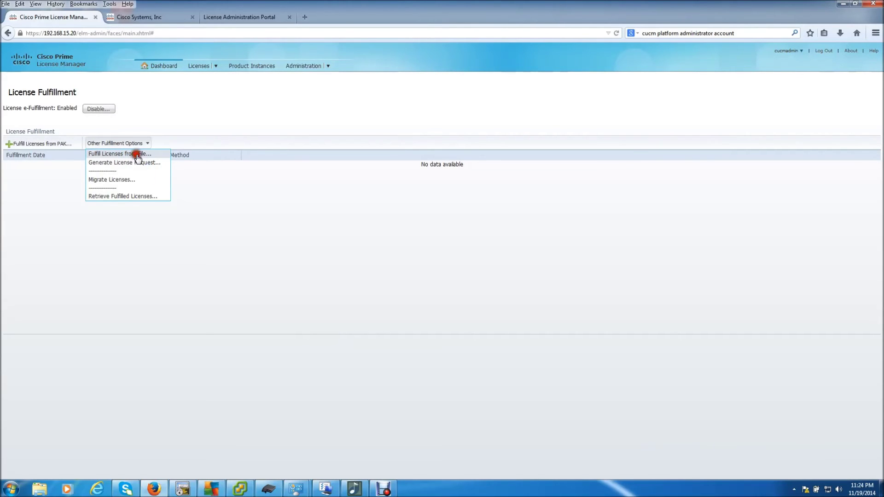
left_click(135, 154)
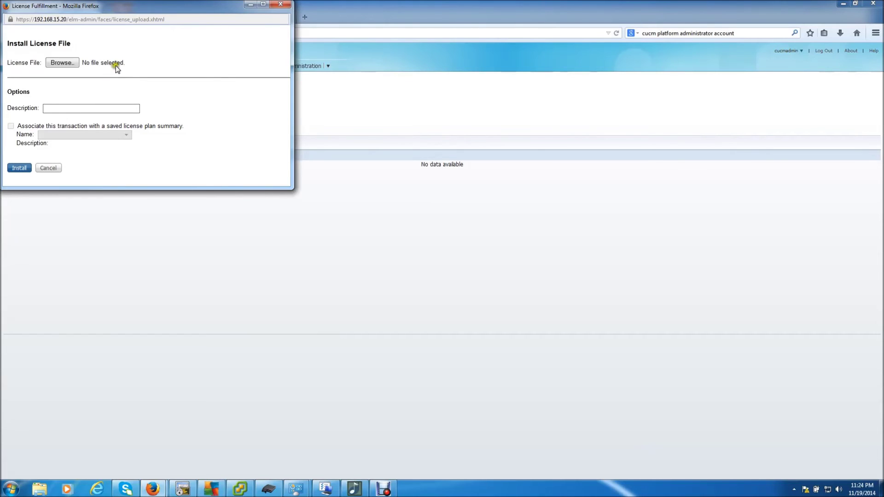
left_click(61, 63)
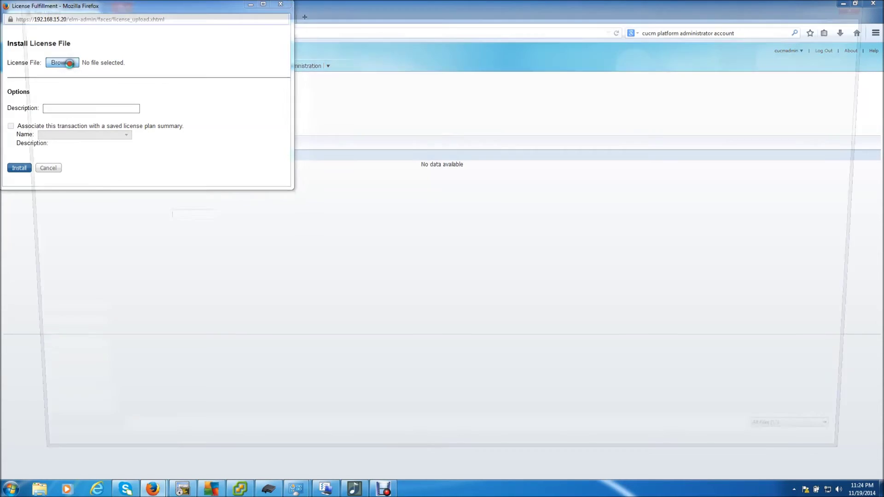
double_click(102, 64)
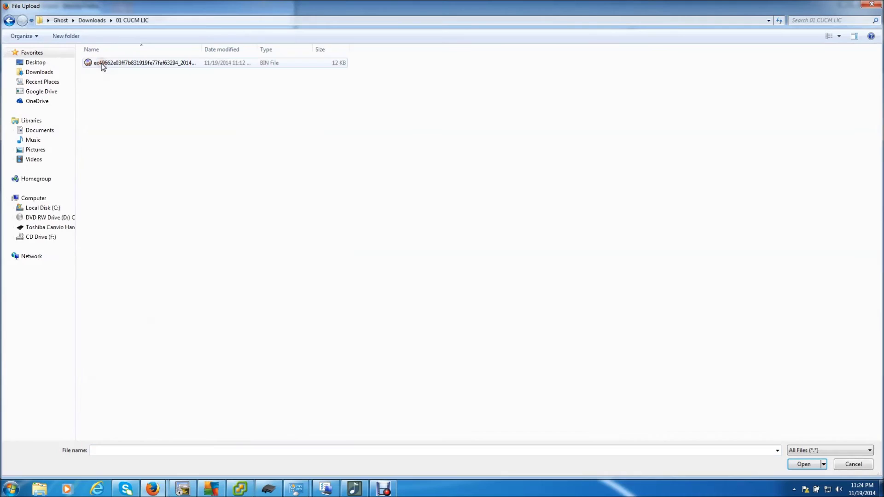
double_click(102, 65)
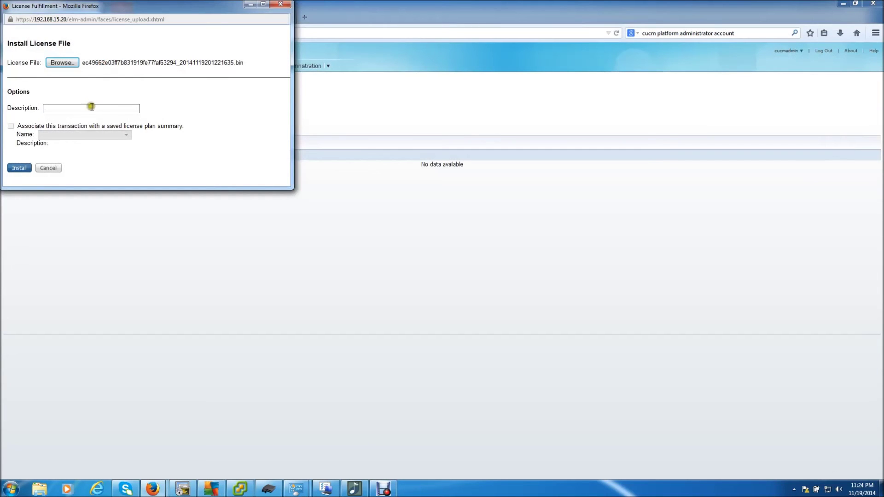
left_click(23, 169)
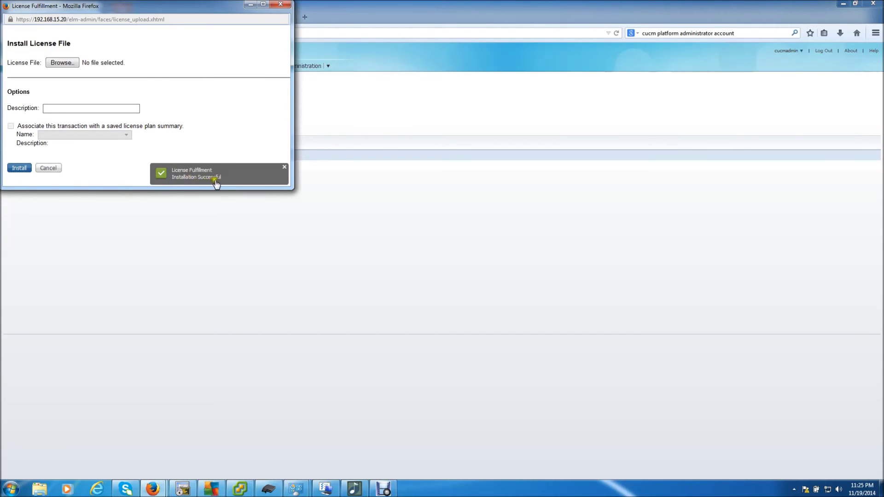
left_click(280, 4)
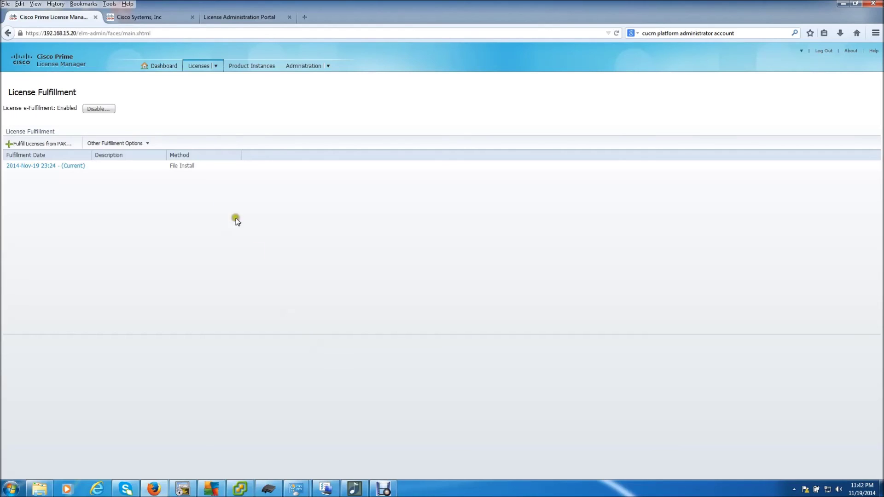
left_click(182, 33)
double_click(182, 34)
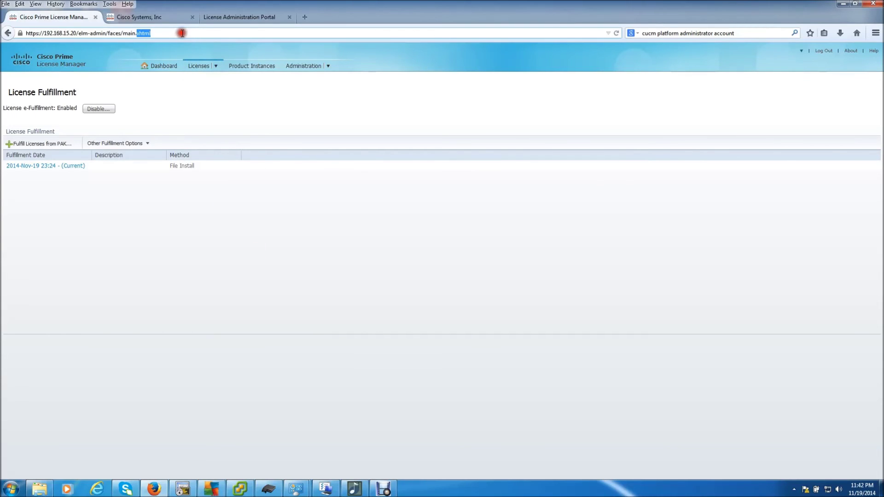
key("BackSpace")
key("BackSpace")
key("BackSpace")
key("BackSpace")
key("BackSpace")
key("BackSpace")
key("BackSpace")
key("BackSpace")
key("BackSpace")
key("BackSpace")
key("BackSpace")
key("BackSpace")
key("BackSpace")
key("BackSpace")
key("BackSpace")
key("BackSpace")
key("BackSpace")
key("BackSpace")
key("BackSpace")
key("BackSpace")
key("Return")
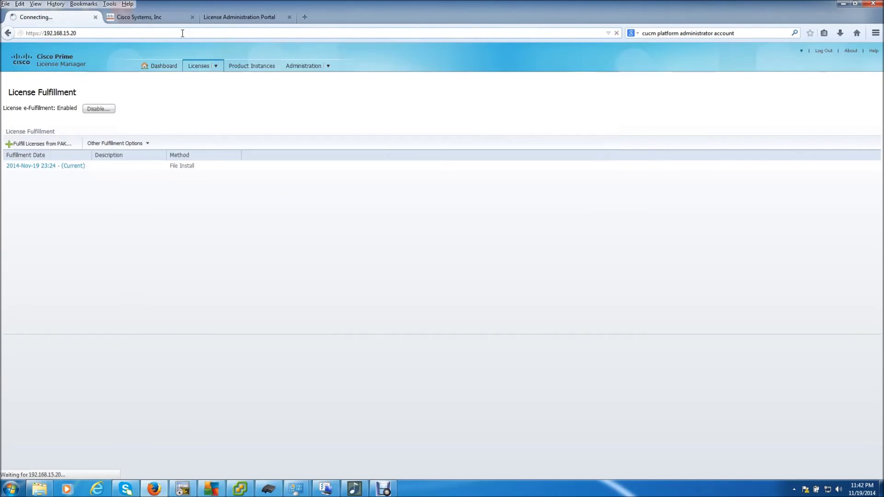
left_click(147, 133)
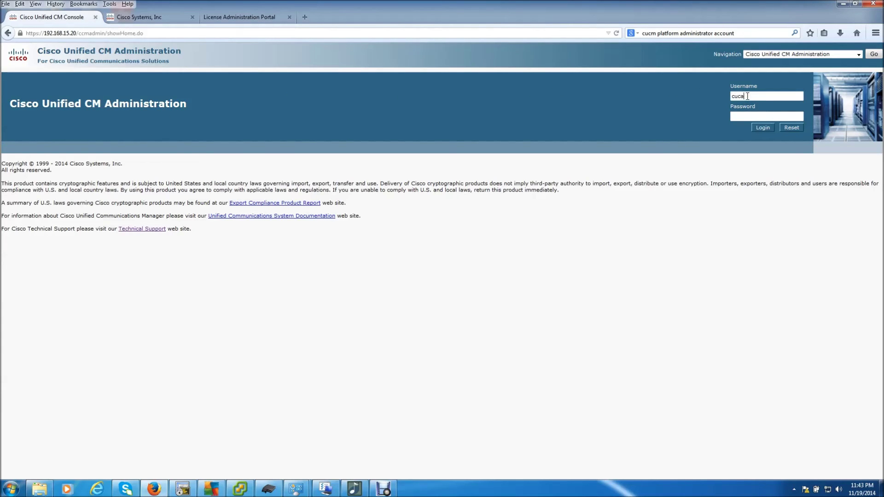
- Sign in with the administrator username and password, retrying after the first failed login
type("in")
key("Tab")
key("Return")
left_click(743, 127)
type("cucmadm")
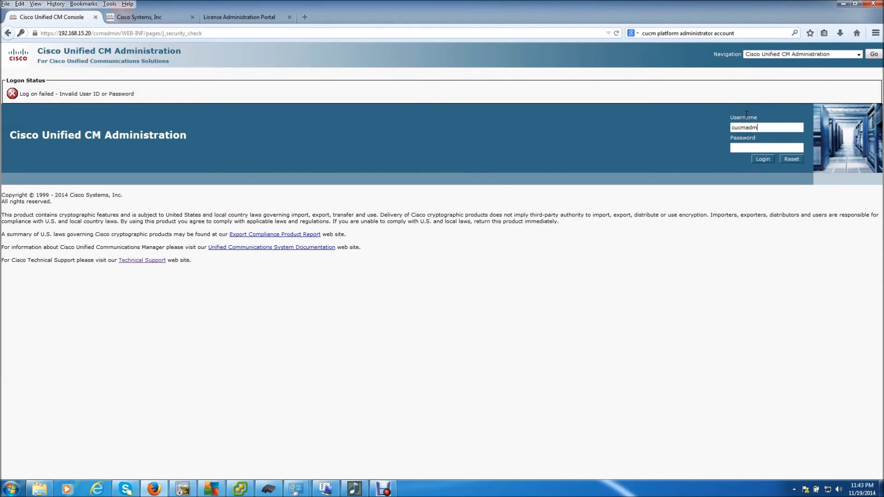
type("in")
key("Tab")
key("Return")
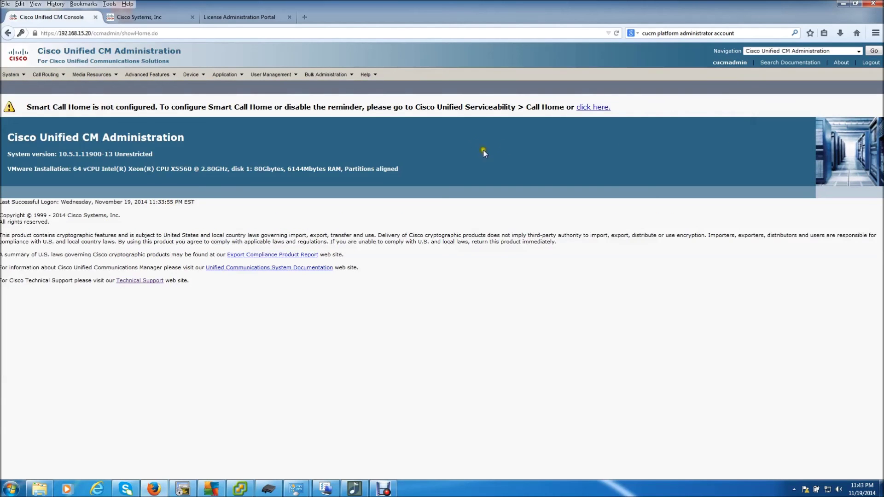